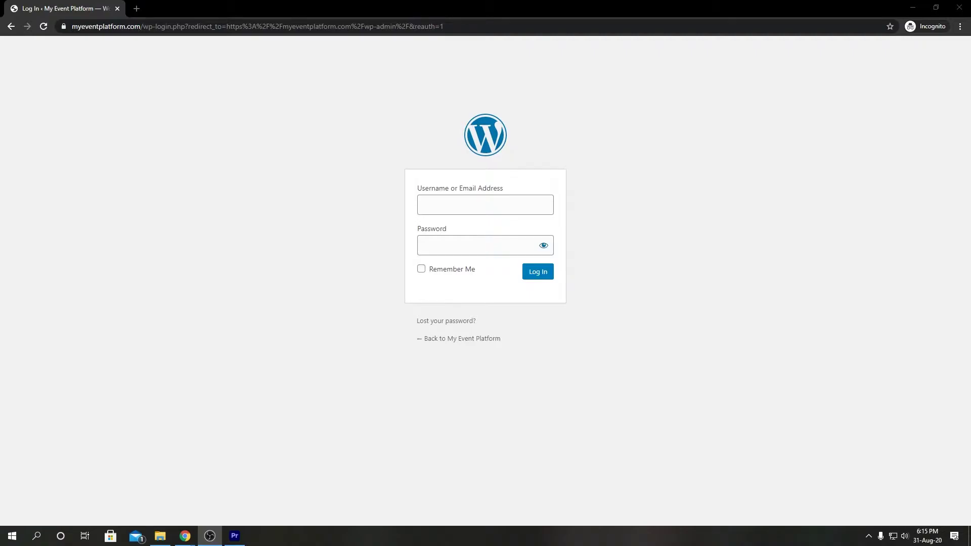
# Log in to the WordPress admin with the account's username and password
pyautogui.click(500, 204)
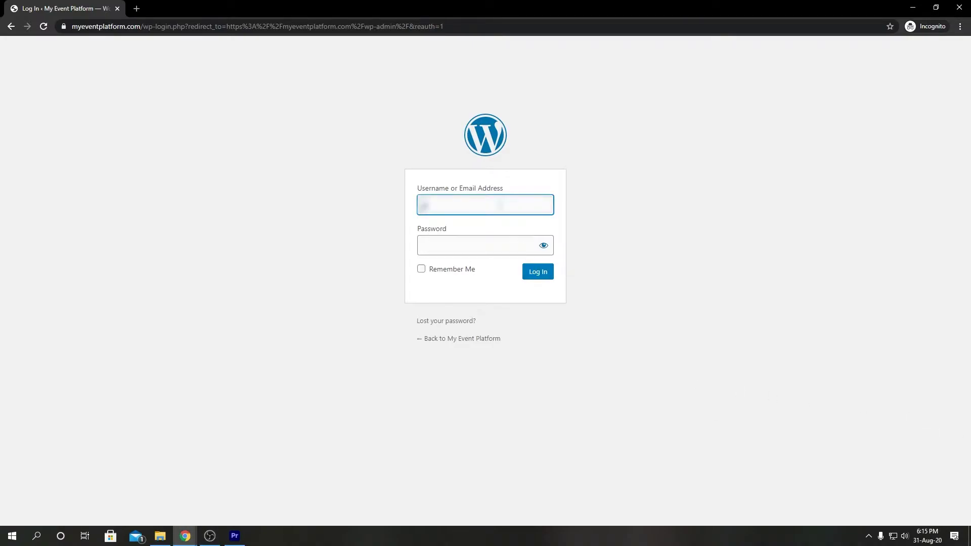
pyautogui.press('Tab')
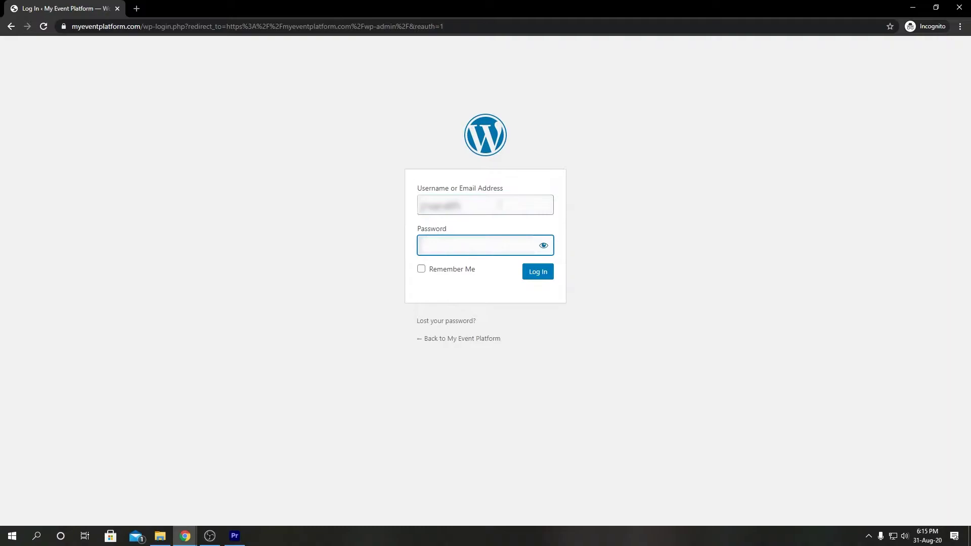
pyautogui.press('Return')
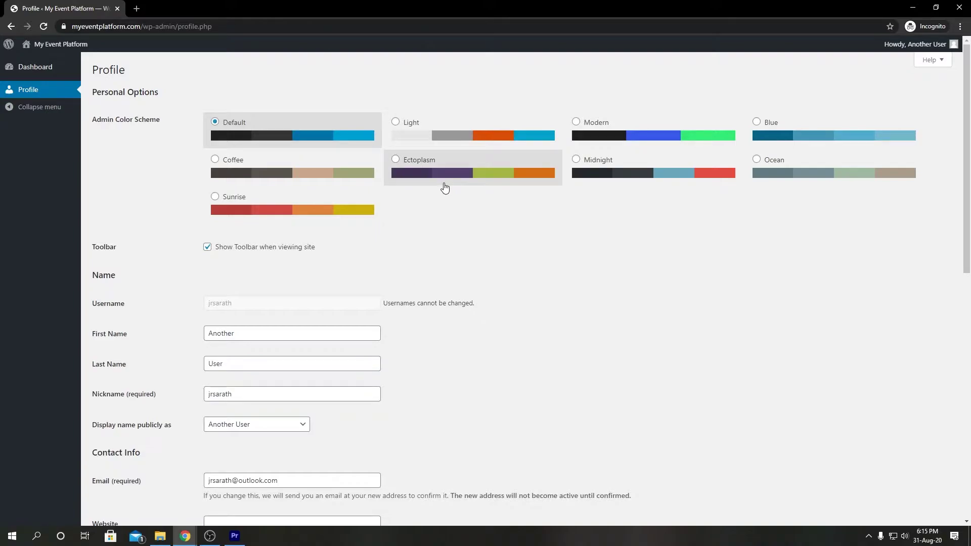
# Go from the admin bar to the public site and open the front-end Meeting Dashboard
pyautogui.moveTo(63, 46)
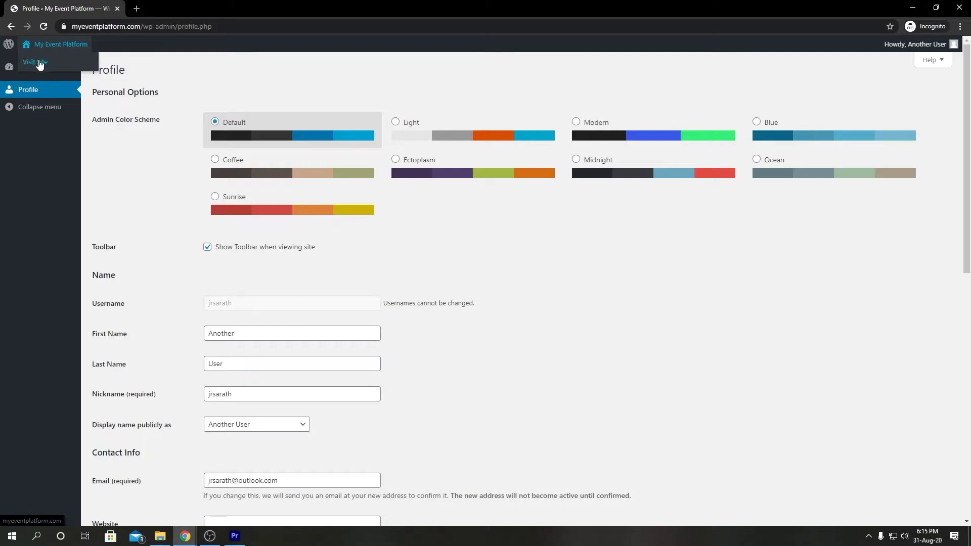
pyautogui.click(40, 63)
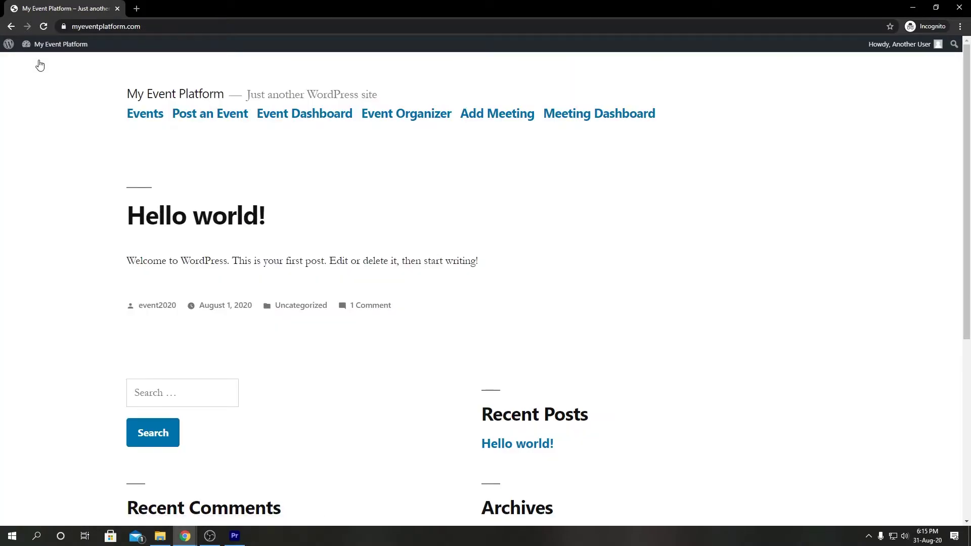
pyautogui.click(576, 123)
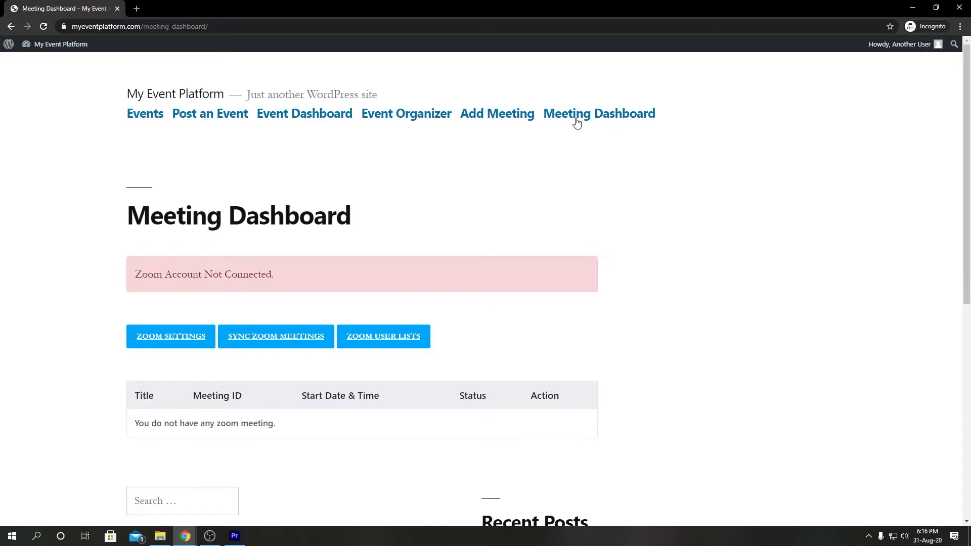
pyautogui.scroll(-1, 627, 226)
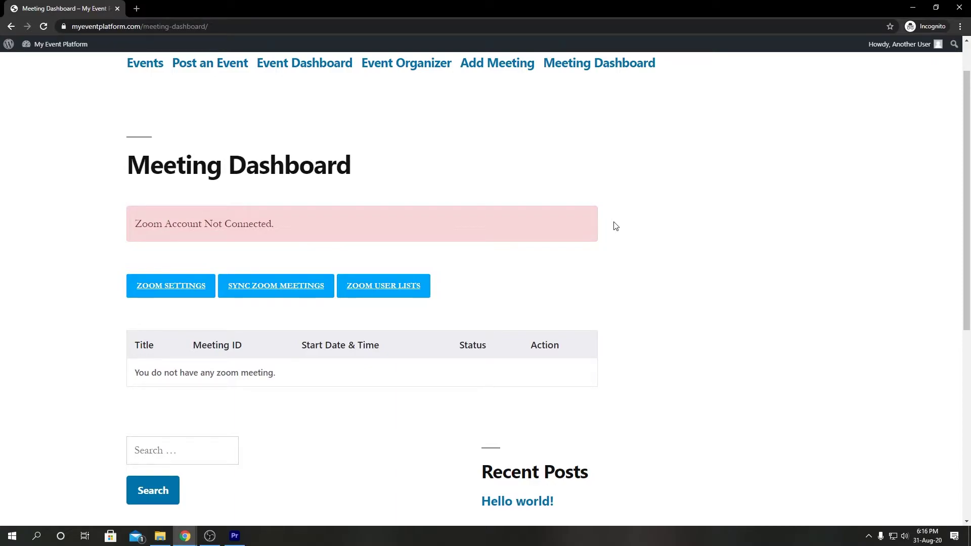
pyautogui.click(172, 284)
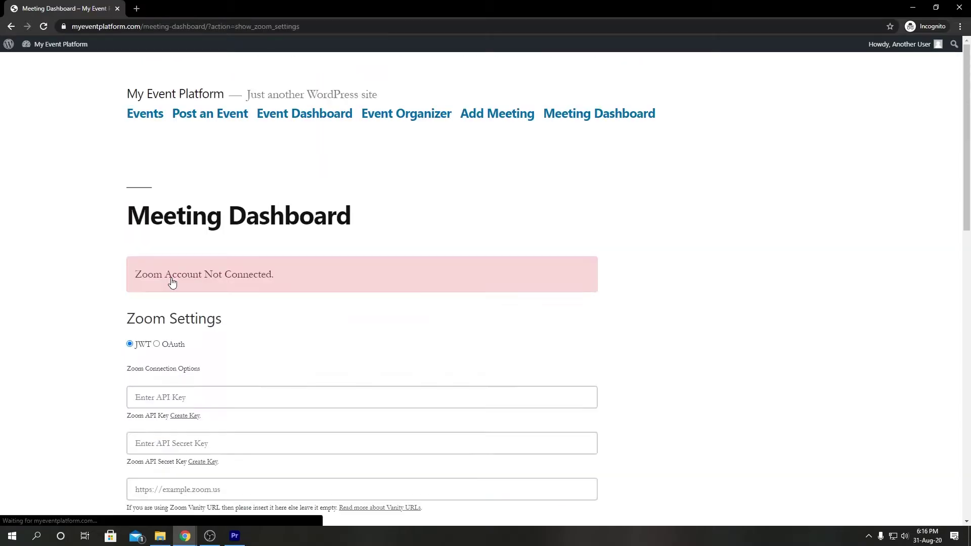
pyautogui.scroll(-3, 172, 283)
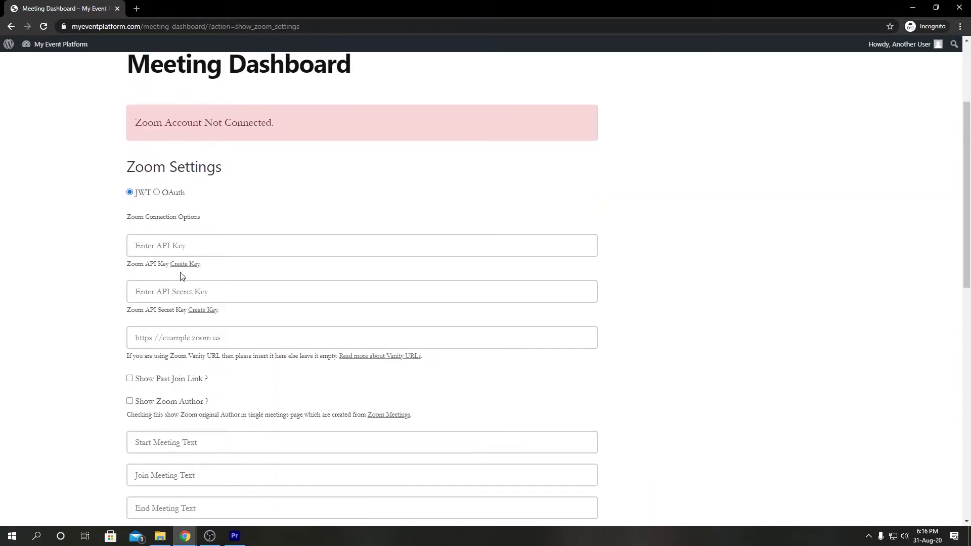
pyautogui.click(156, 192)
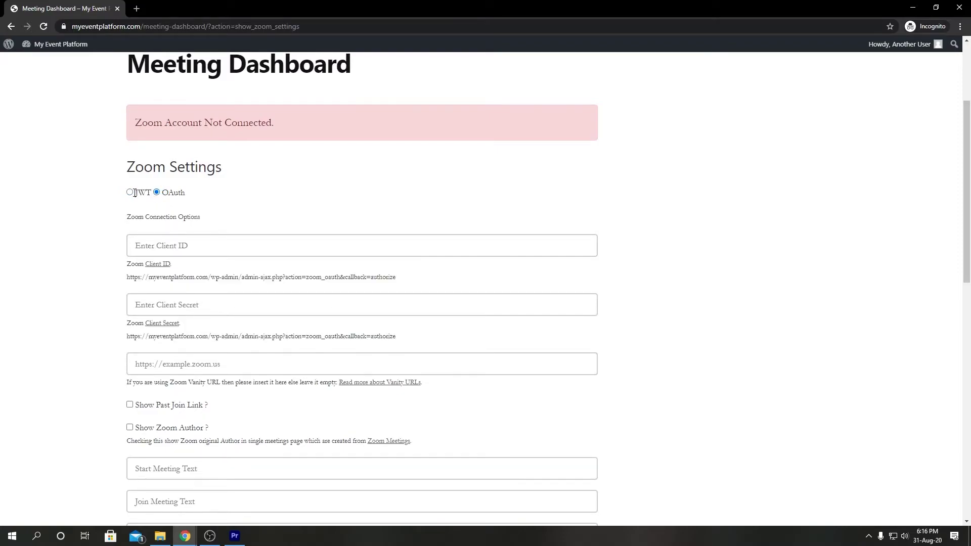
pyautogui.click(130, 192)
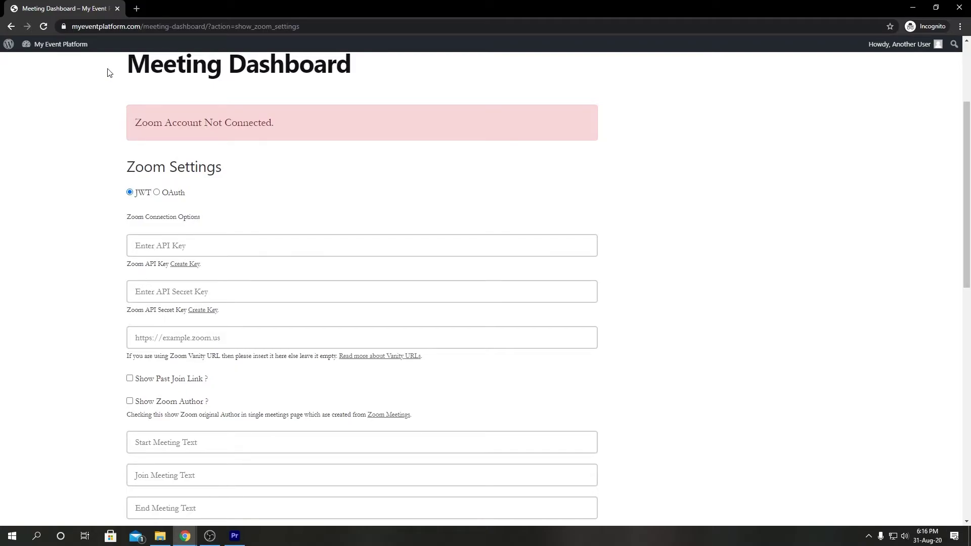
# Open the Zoom App Marketplace in a new browser tab
pyautogui.click(137, 9)
pyautogui.write('m')
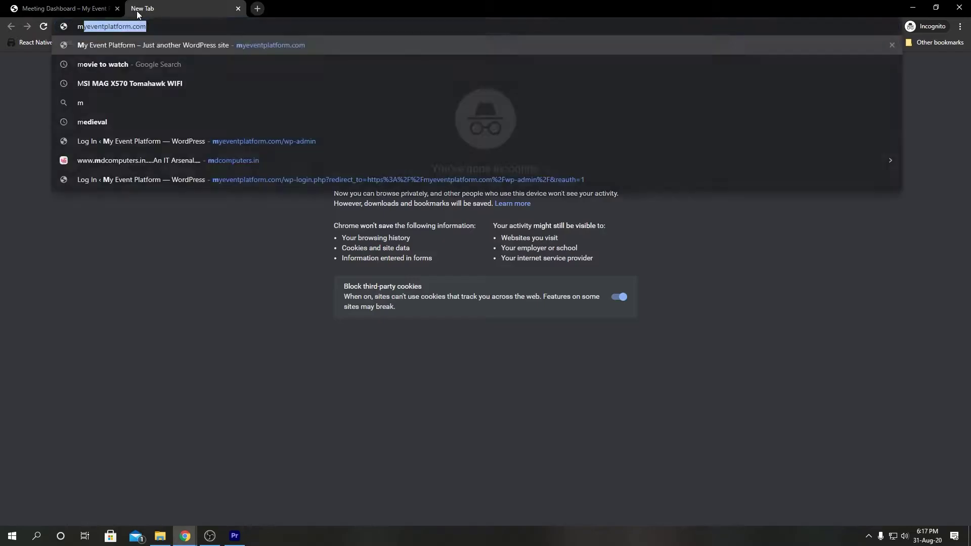
pyautogui.write('arket')
pyautogui.press('Return')
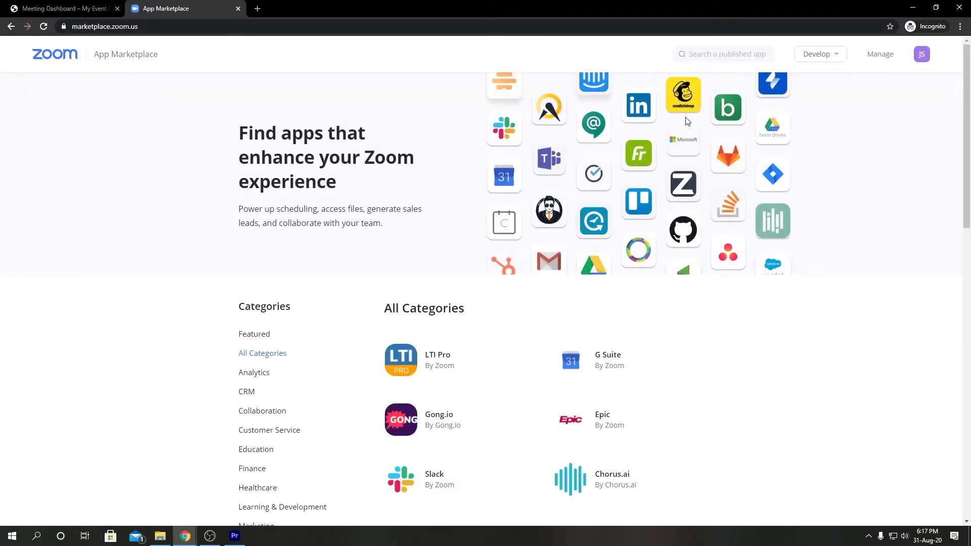
# Start a new JWT app via Develop > Build App, naming it 'Meeting App'
pyautogui.click(812, 59)
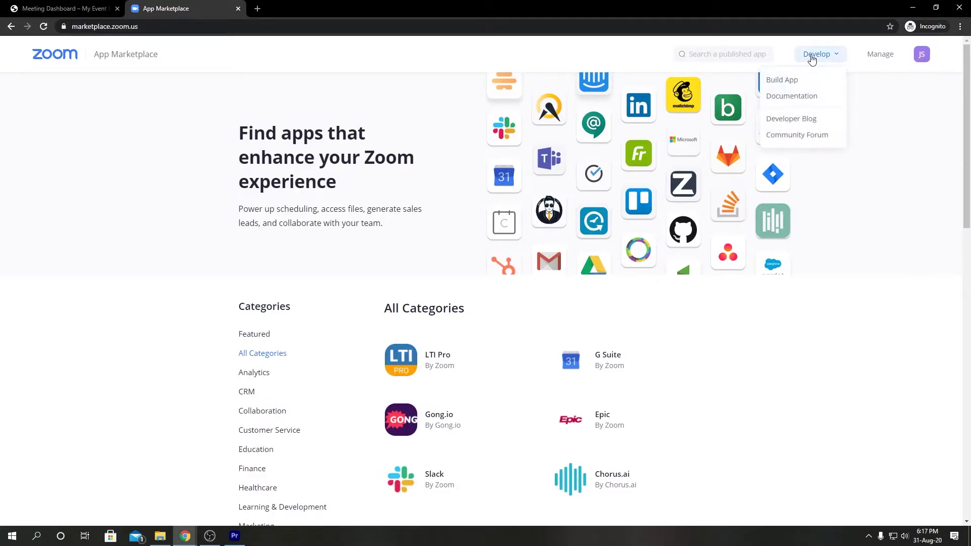
pyautogui.click(802, 80)
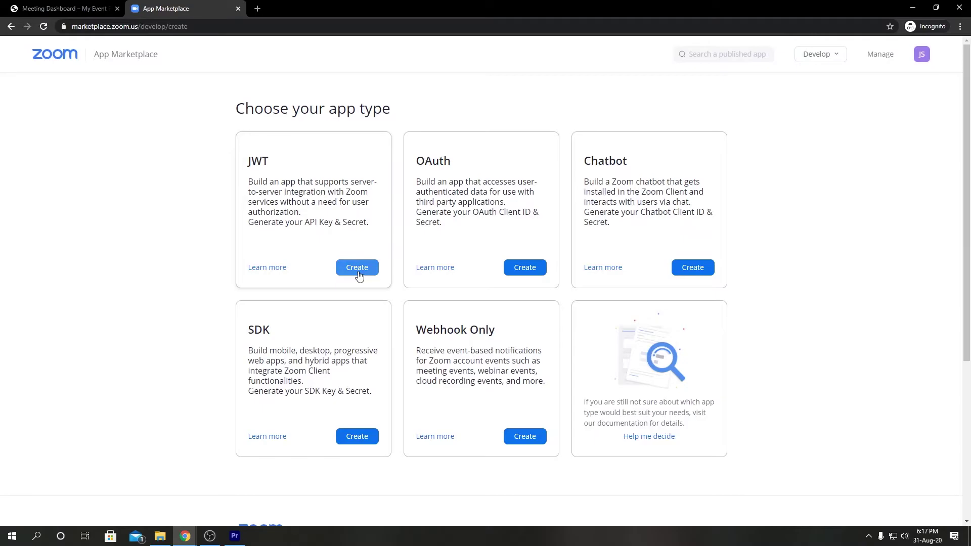
pyautogui.click(356, 268)
pyautogui.click(448, 172)
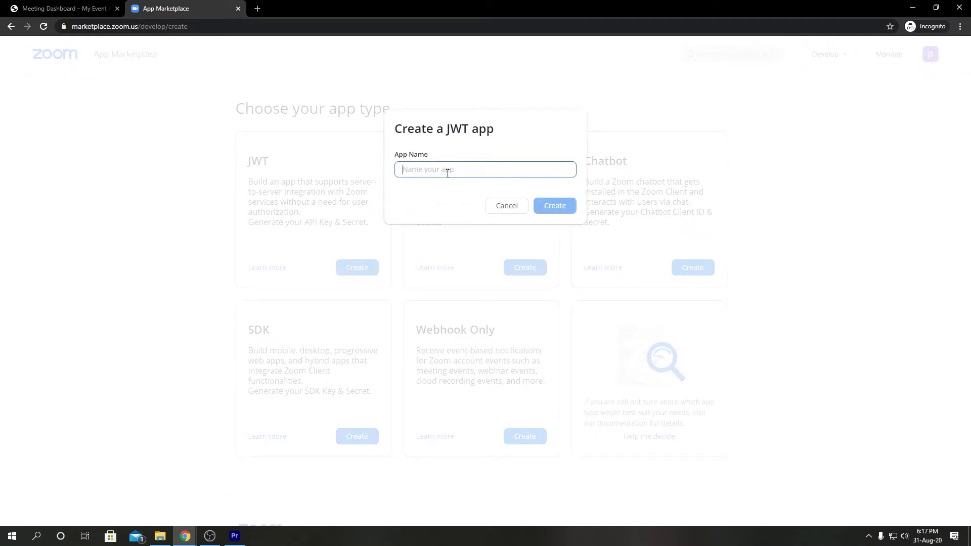
pyautogui.write('Meeting')
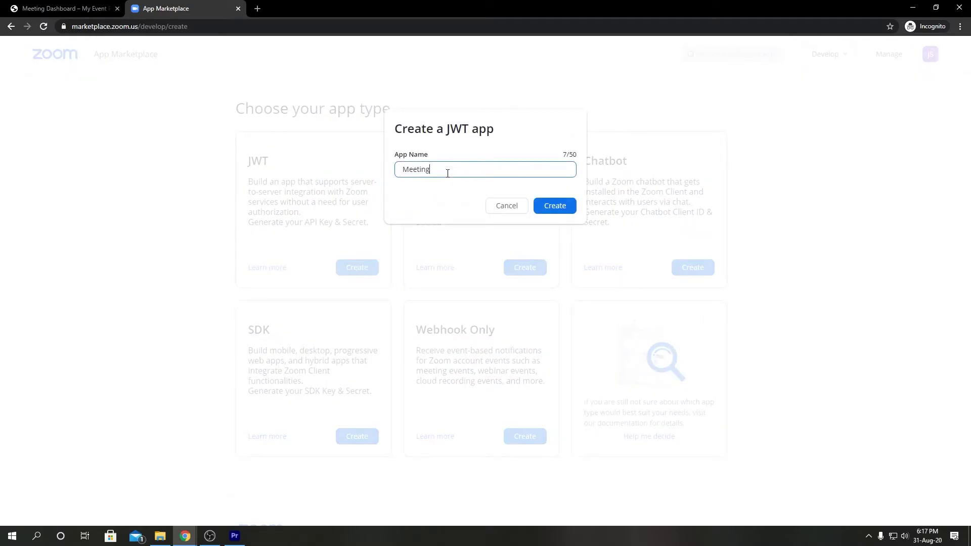
pyautogui.write(' App')
# Create the app and enter company name 'JS Company' plus the developer's contact name and e-mail
pyautogui.click(546, 204)
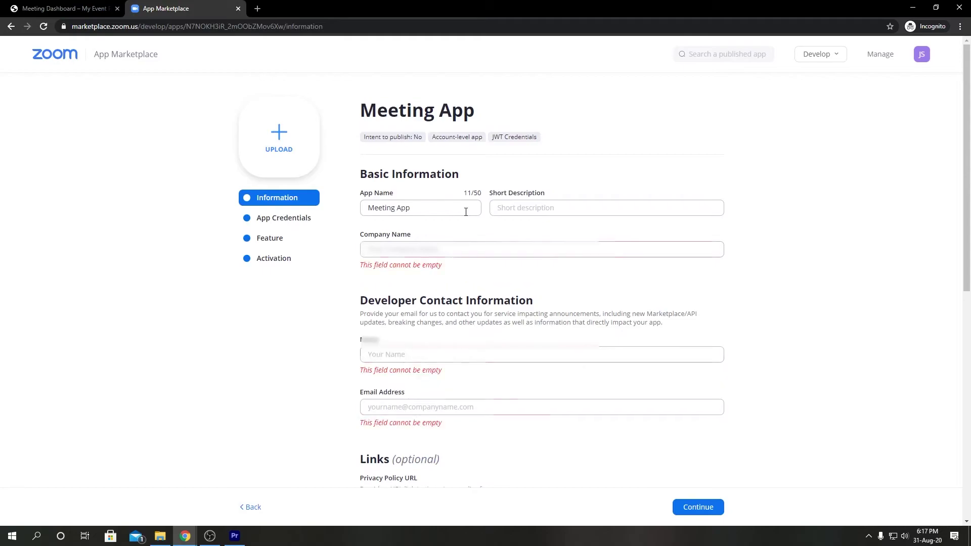
pyautogui.click(456, 245)
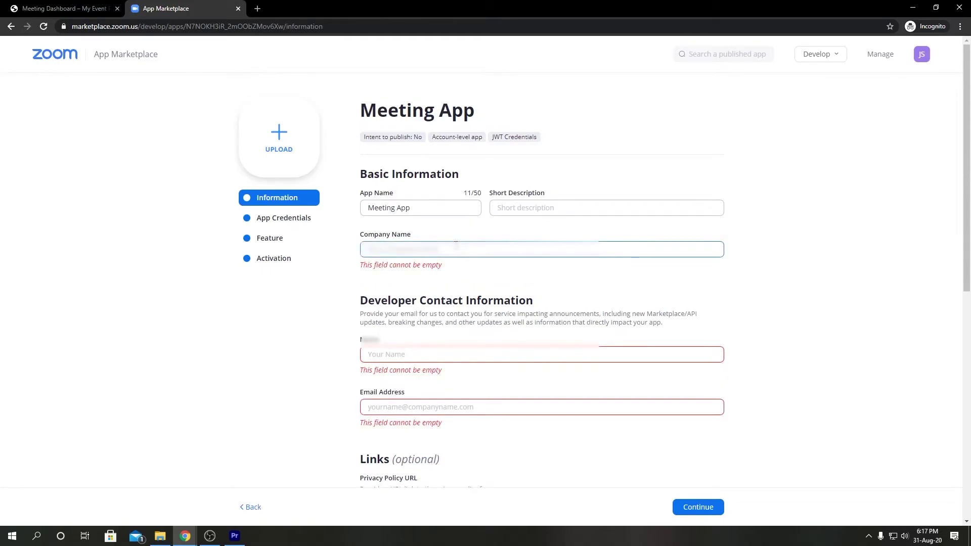
pyautogui.write('JS Co')
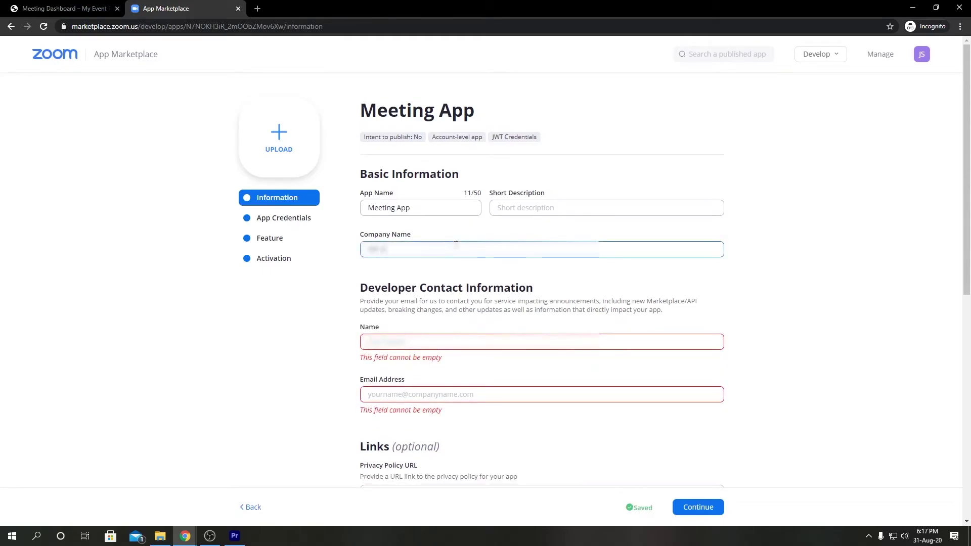
pyautogui.write('mpany')
pyautogui.press('Tab')
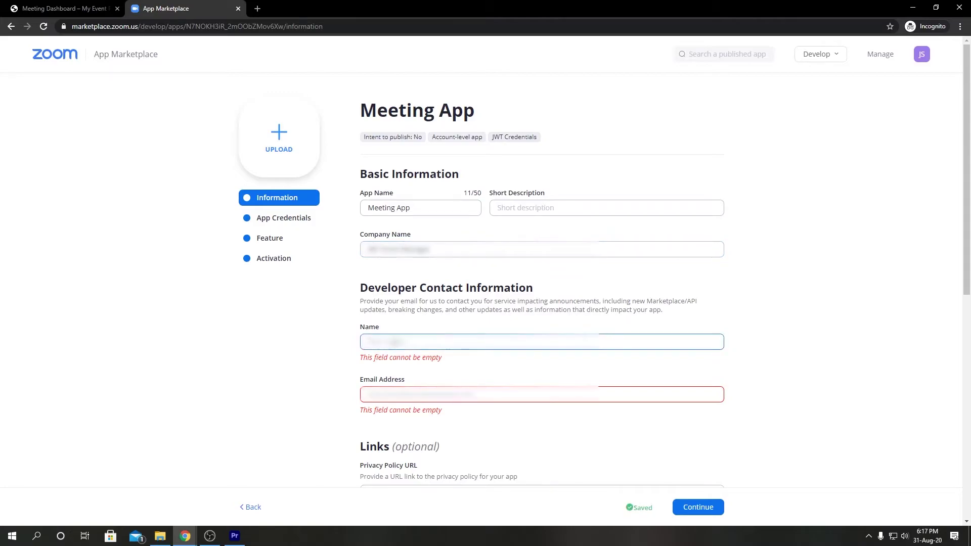
pyautogui.write('John')
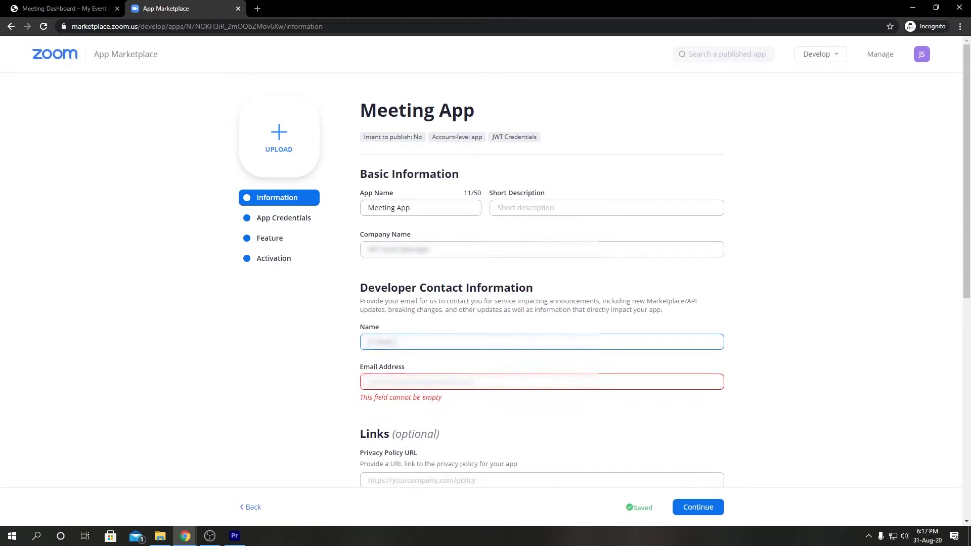
pyautogui.click(403, 387)
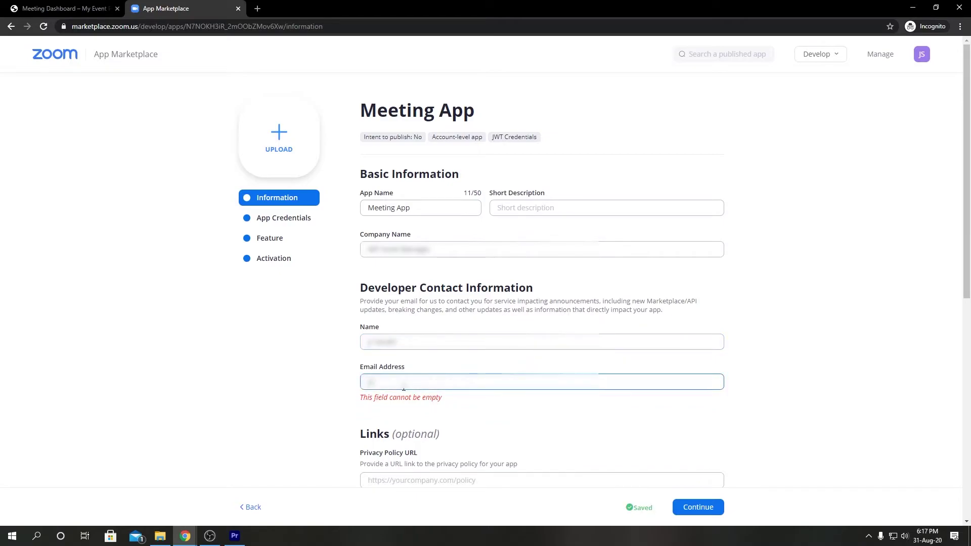
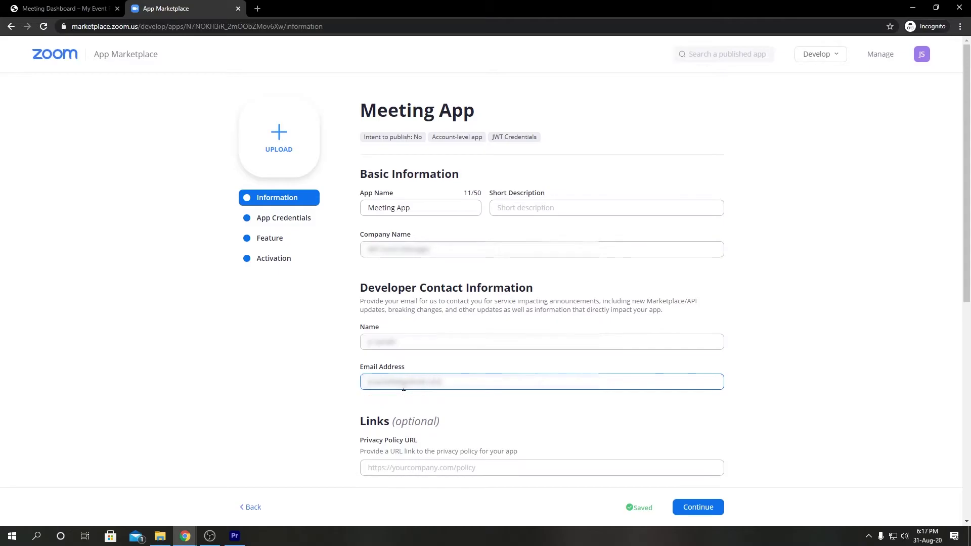
# Paste the Meeting App's API key into the Meeting Dashboard's Zoom API key field
pyautogui.click(714, 509)
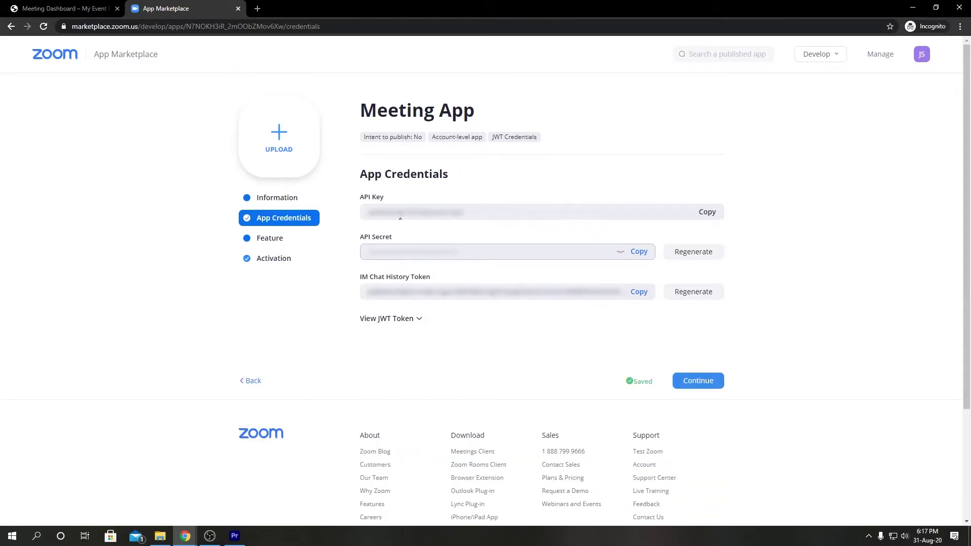
pyautogui.click(707, 214)
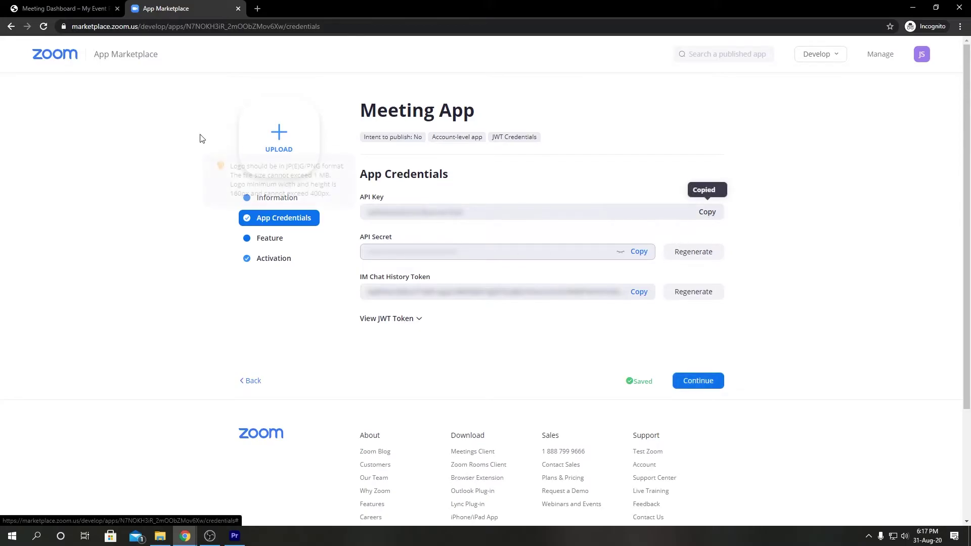
pyautogui.click(98, 7)
pyautogui.click(187, 233)
pyautogui.hotkey('ctrl', 'v')
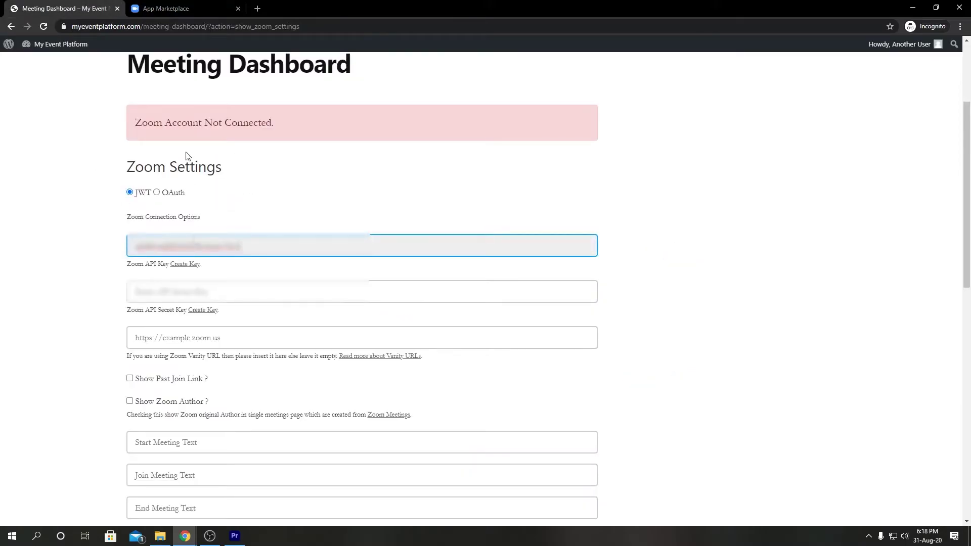
# Paste the app's API secret into the Zoom API Secret Key field
pyautogui.click(167, 8)
pyautogui.click(638, 252)
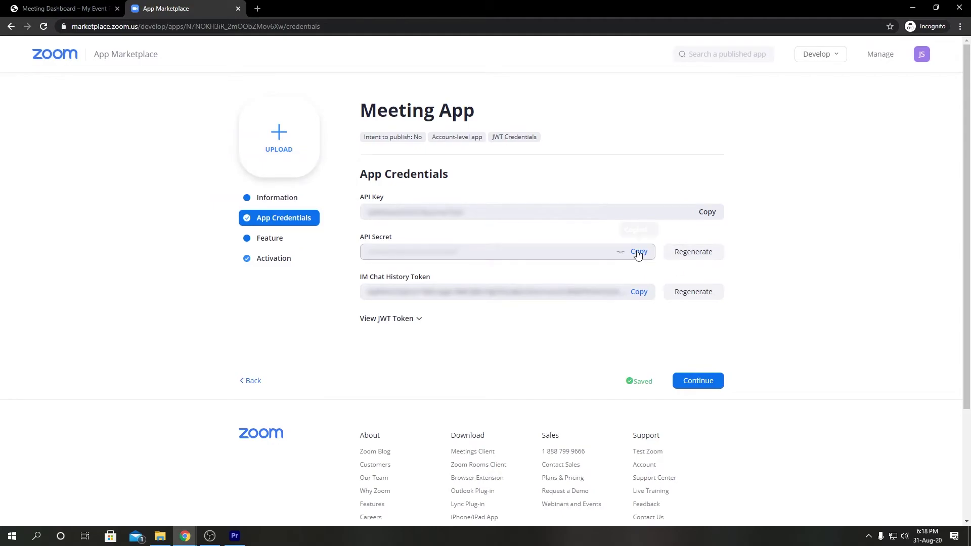
pyautogui.click(66, 8)
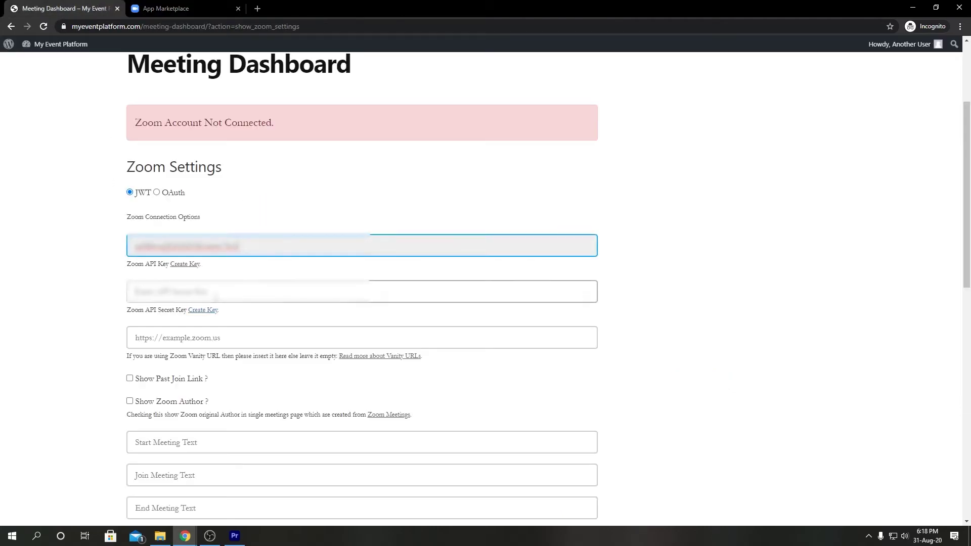
pyautogui.click(252, 291)
pyautogui.hotkey('ctrl', 'v')
pyautogui.click(79, 322)
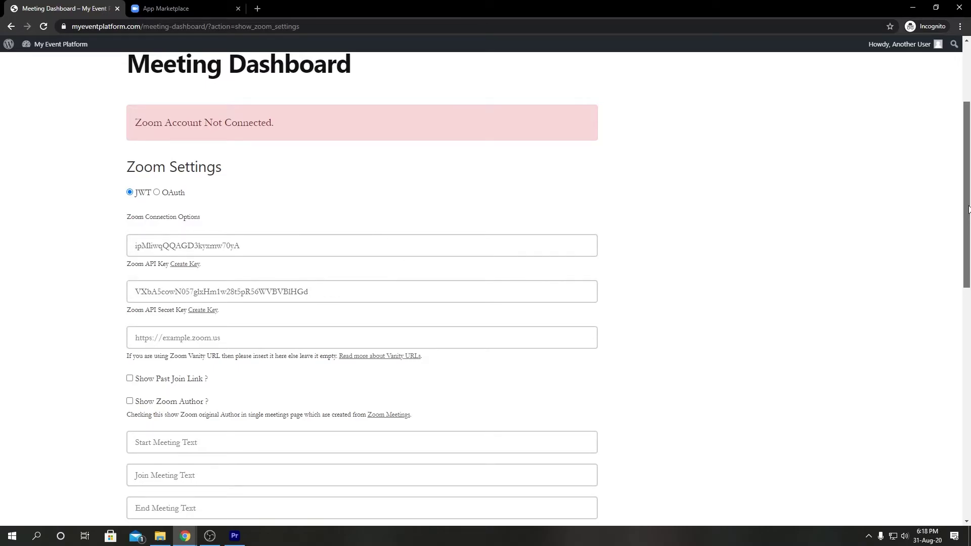
pyautogui.moveTo(968, 209); pyautogui.dragTo(934, 373)
# Save the Zoom connection settings and return to the main Meeting Dashboard
pyautogui.click(177, 140)
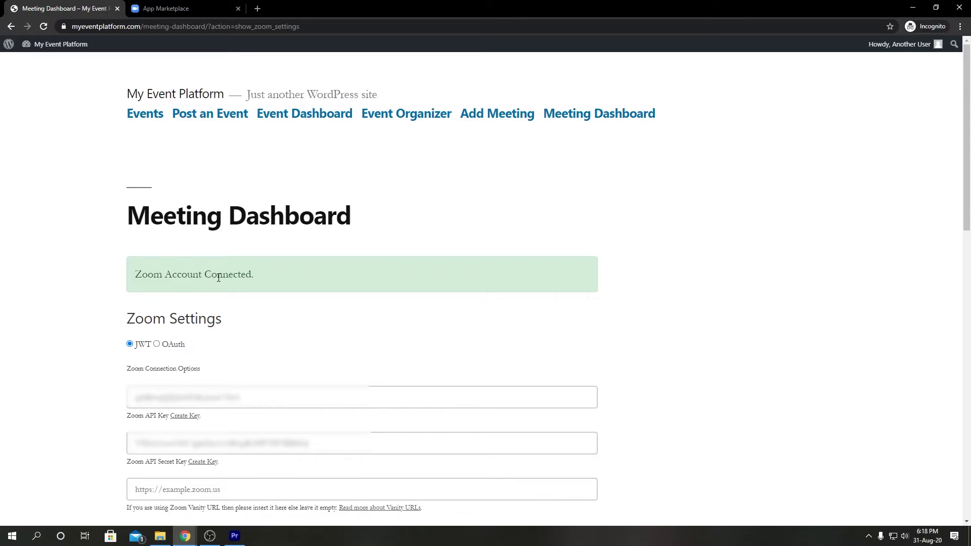
pyautogui.click(622, 124)
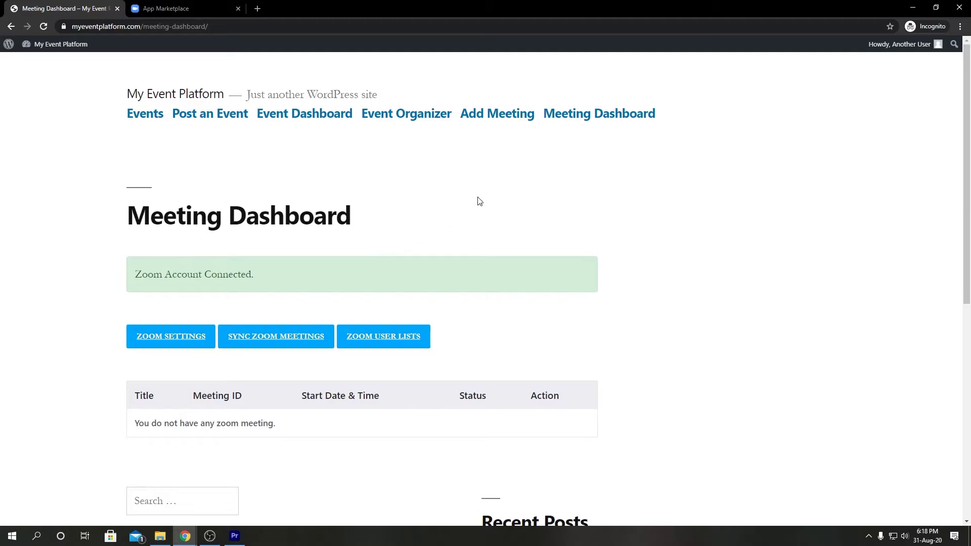
# Add a meeting named 'Awesome Meeting' described as 'A meeting among some awesome people regarding some awesome topics'
pyautogui.click(507, 120)
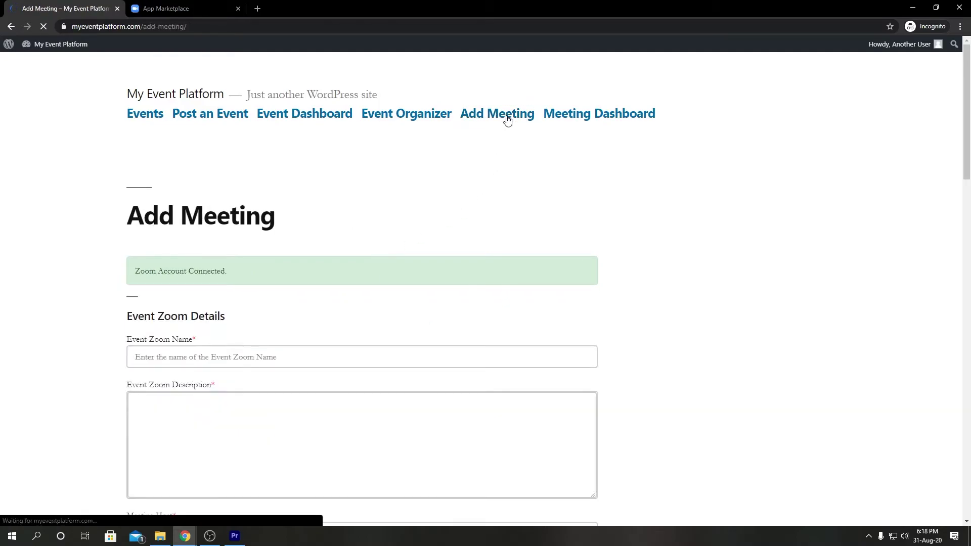
pyautogui.scroll(-4, 354, 253)
pyautogui.click(213, 155)
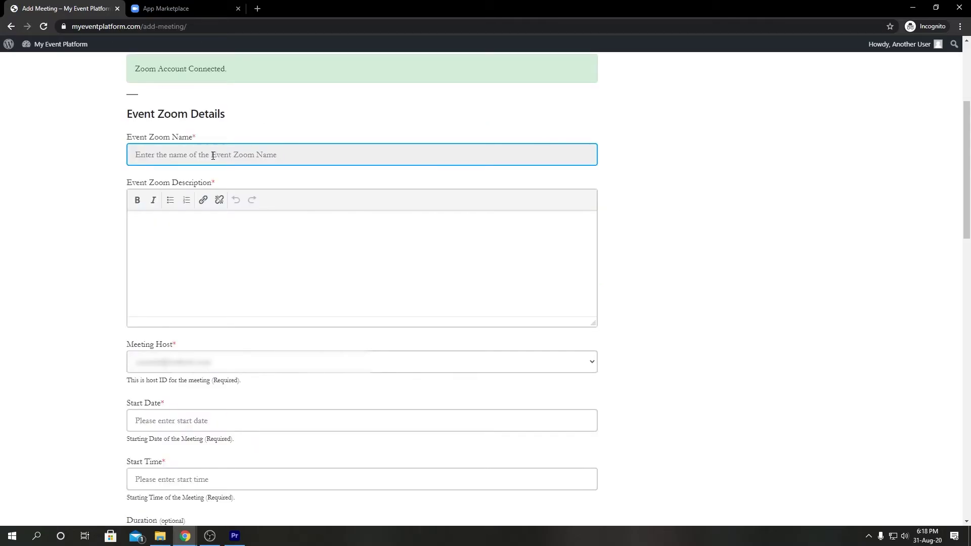
pyautogui.write('Awesome Meeting')
pyautogui.click(219, 233)
pyautogui.write('A meeting ')
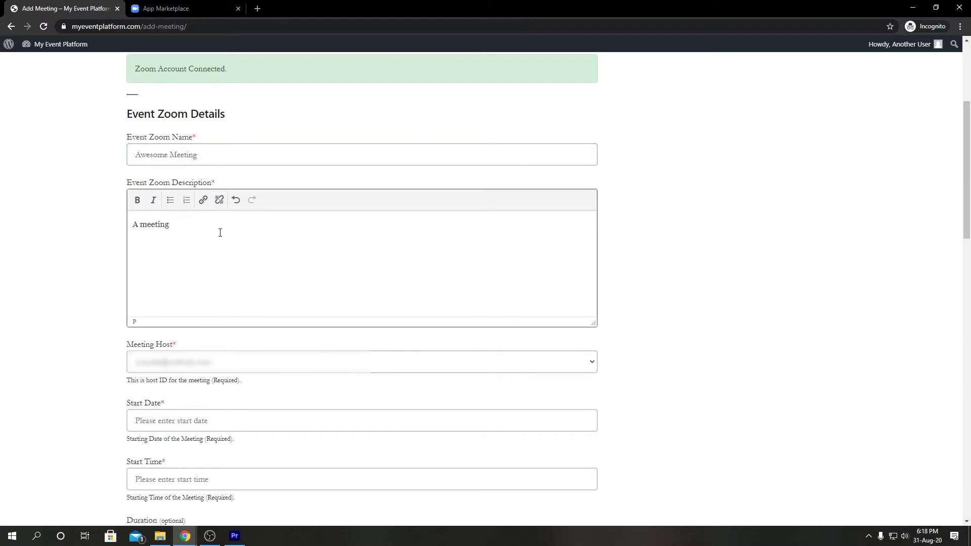
pyautogui.write('among some awesome people regarding some awesome ')
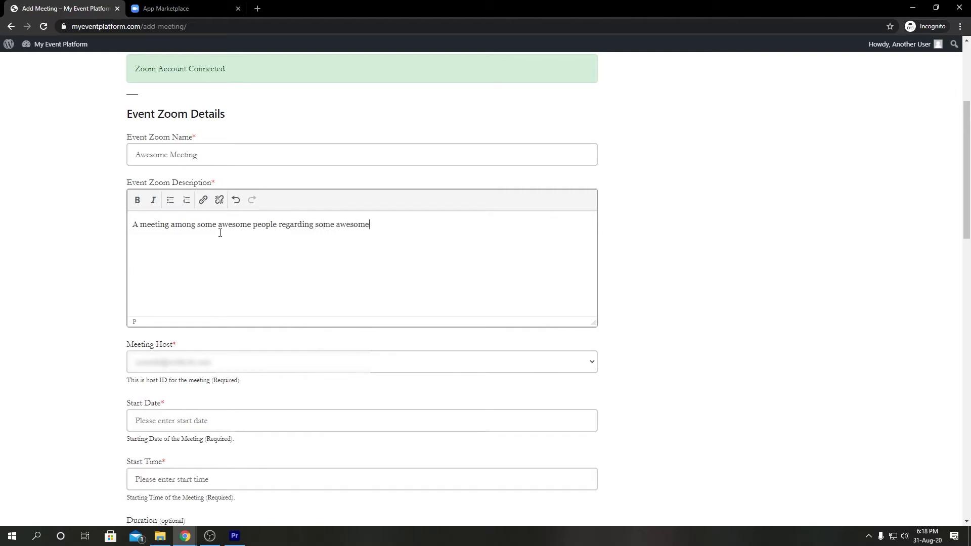
pyautogui.write('topics')
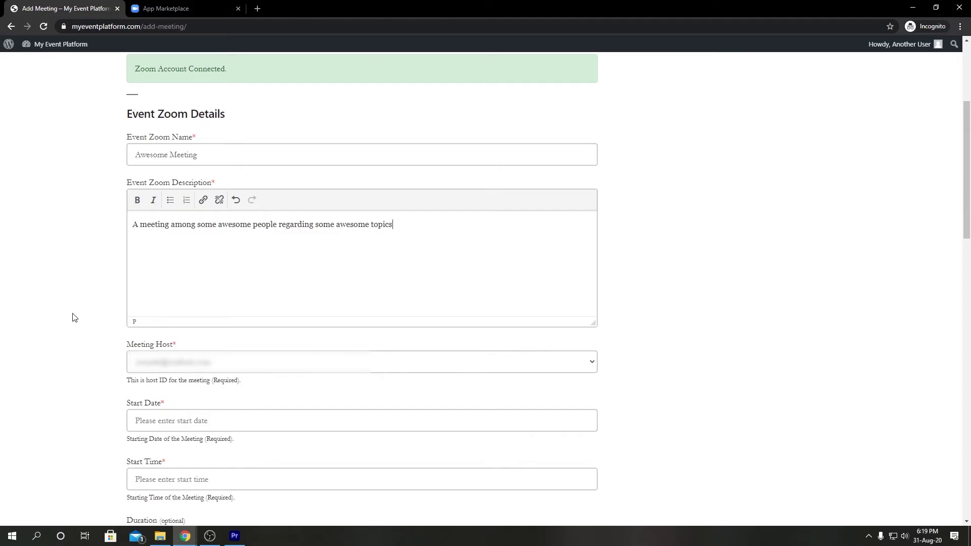
# Set the meeting's start date to September 1, 2020 and start time to 05:00
pyautogui.scroll(-5, 73, 317)
pyautogui.click(172, 167)
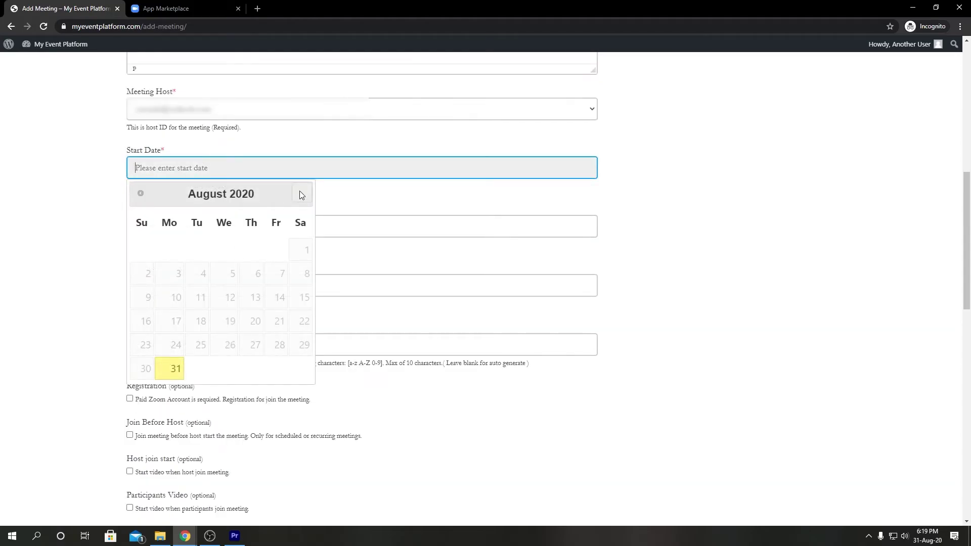
pyautogui.click(302, 195)
pyautogui.click(200, 251)
pyautogui.click(188, 227)
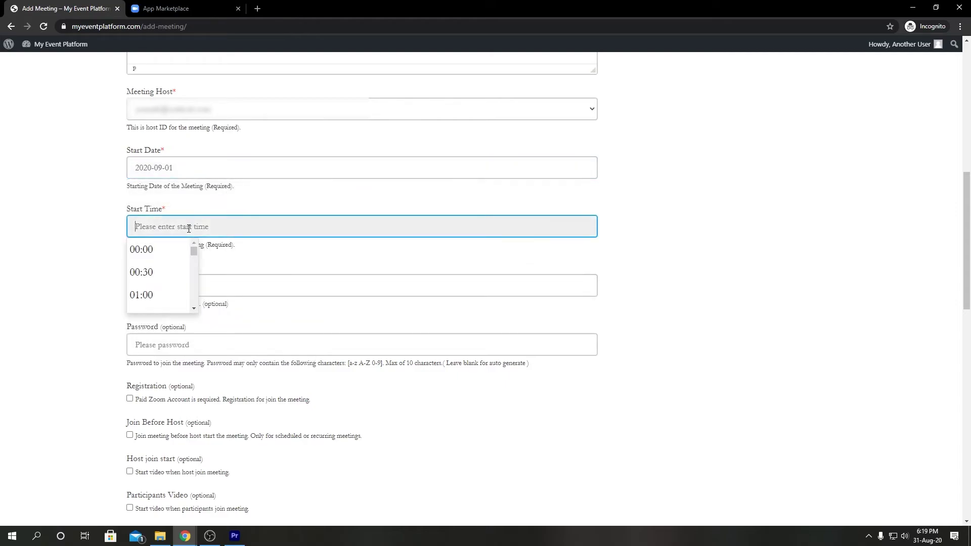
pyautogui.scroll(-4, 169, 268)
pyautogui.click(160, 279)
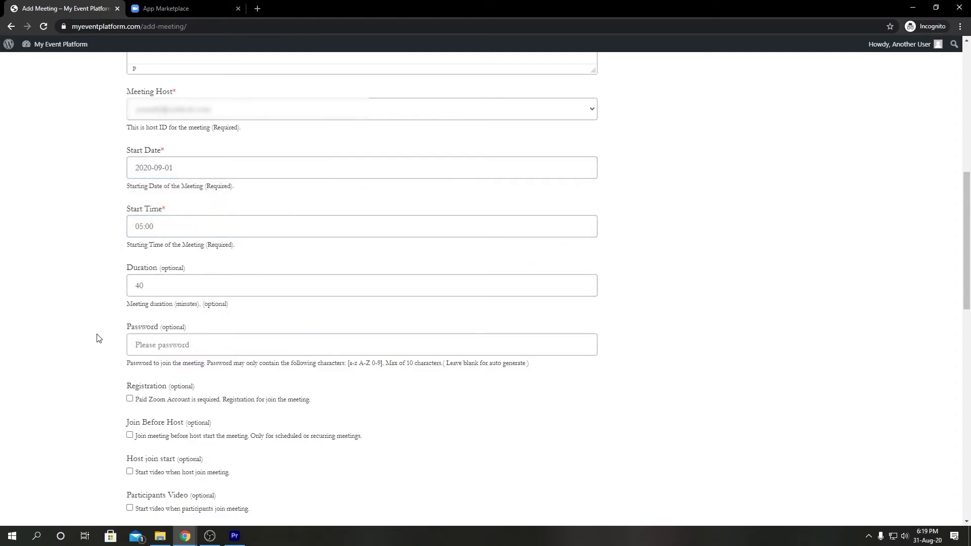
pyautogui.scroll(-1, 151, 323)
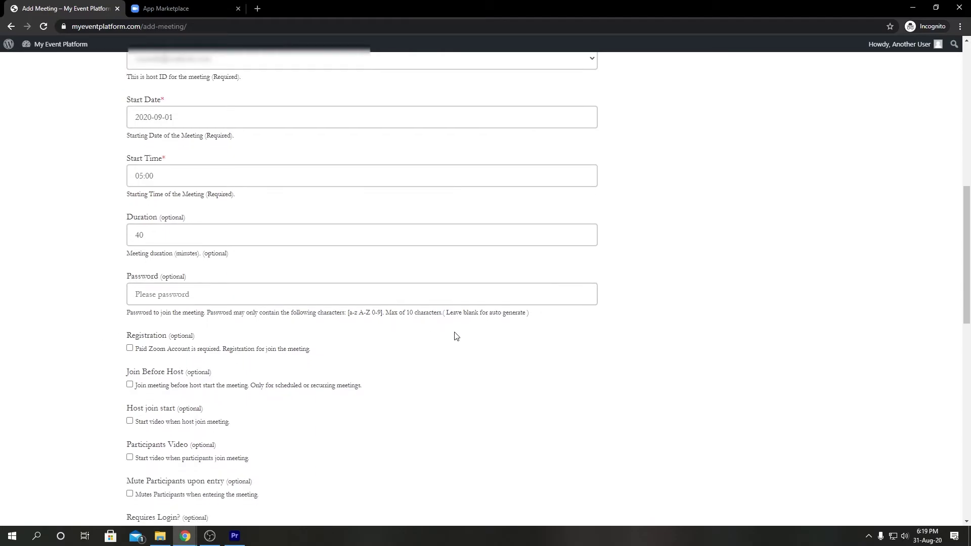
pyautogui.click(272, 300)
pyautogui.scroll(-5, 396, 408)
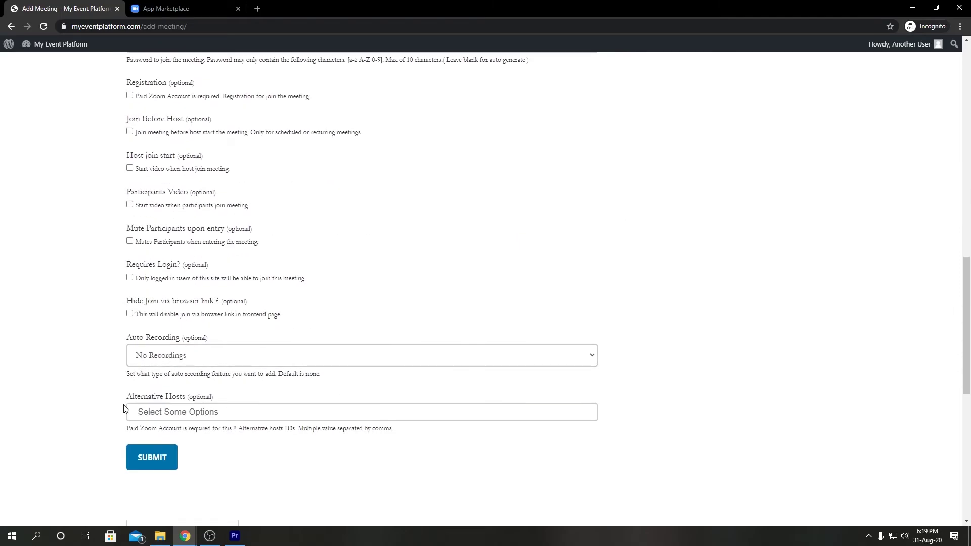
# Submit Awesome Meeting and view it listed on the Meeting Dashboard for September 1, 2020, 5:00 am
pyautogui.click(144, 459)
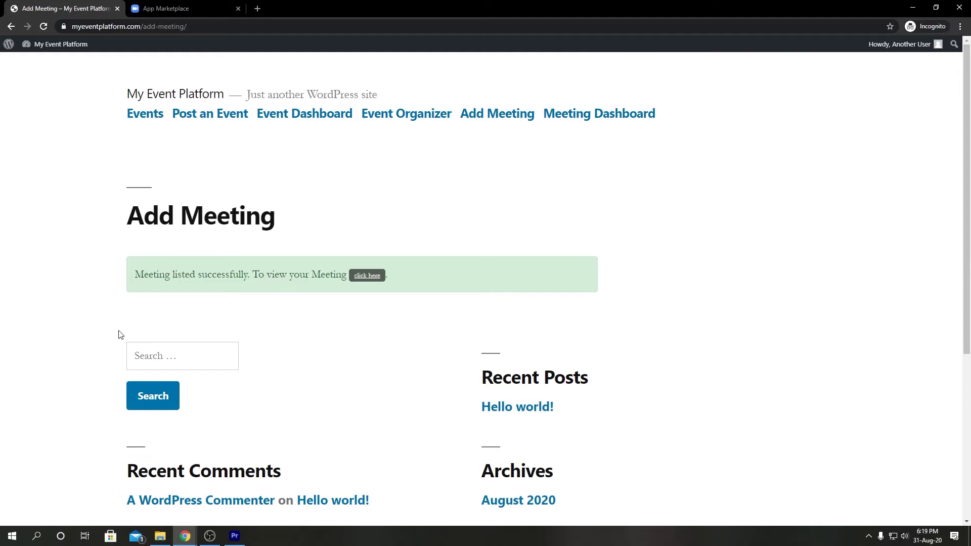
pyautogui.click(364, 277)
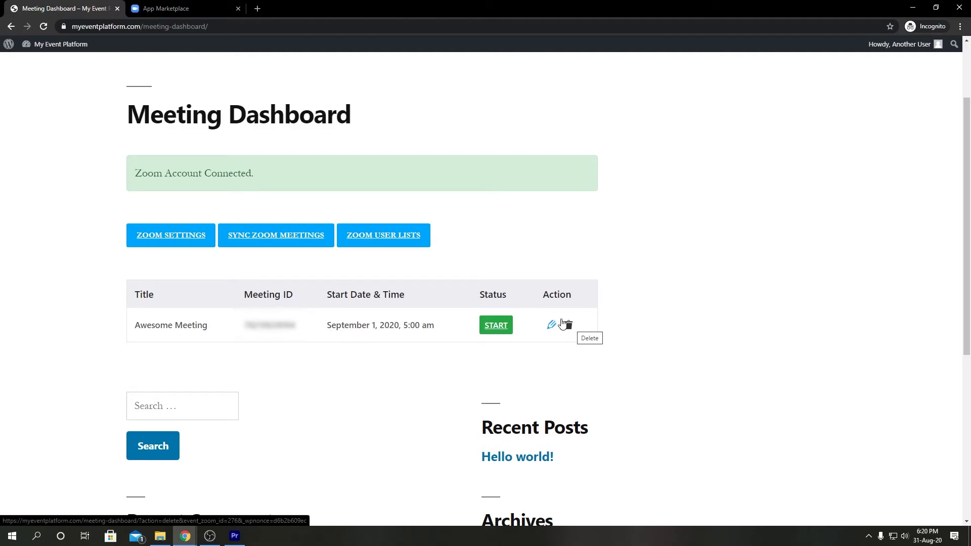
# Sync and confirm the Zoom meetings, then display the Zoom user list
pyautogui.click(290, 246)
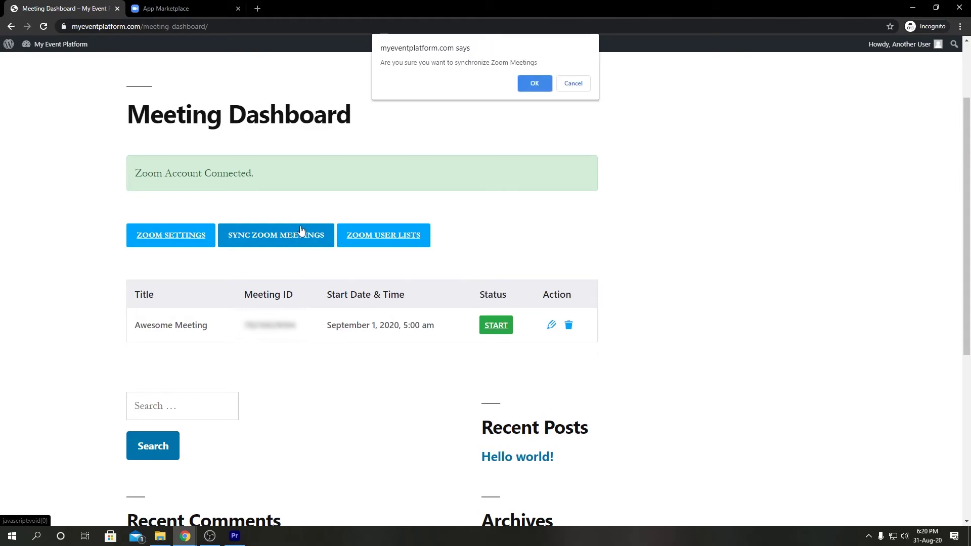
pyautogui.click(571, 80)
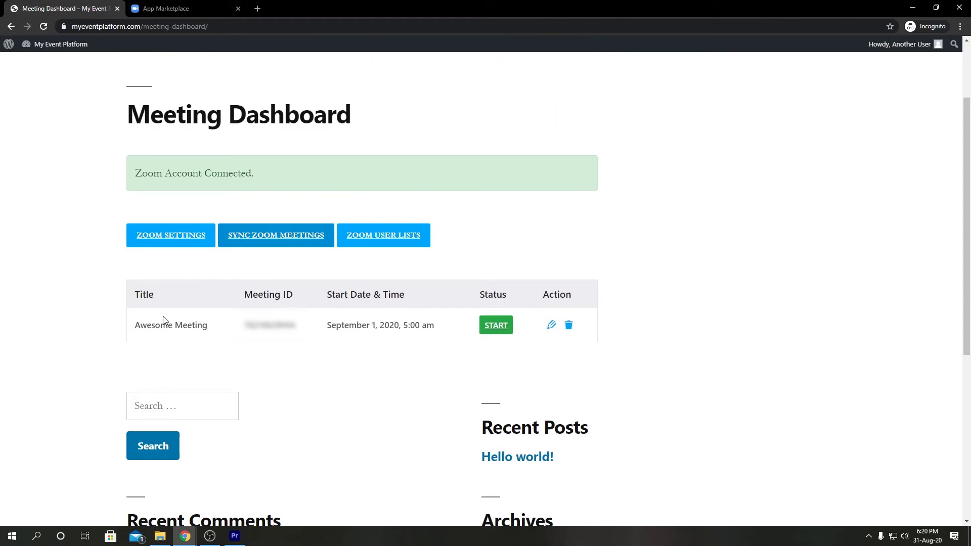
pyautogui.click(398, 243)
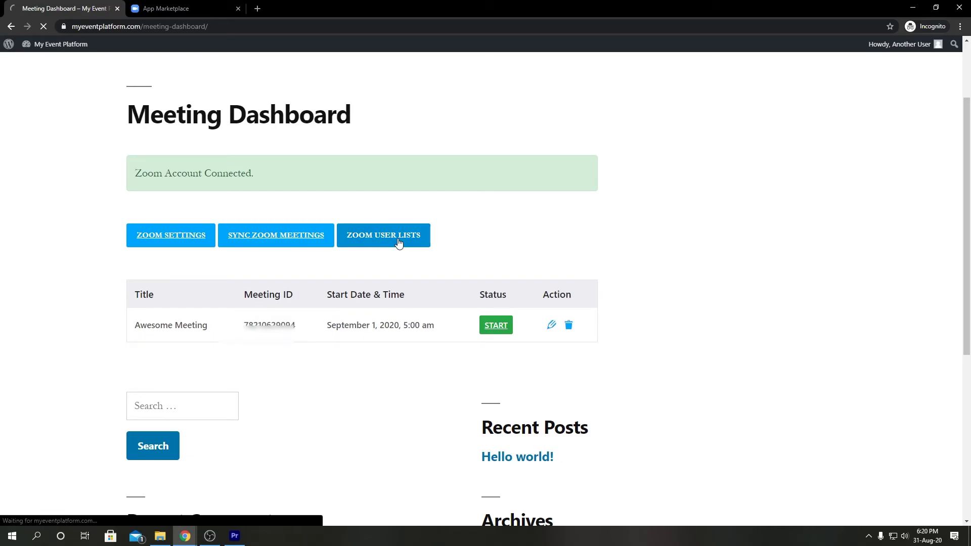